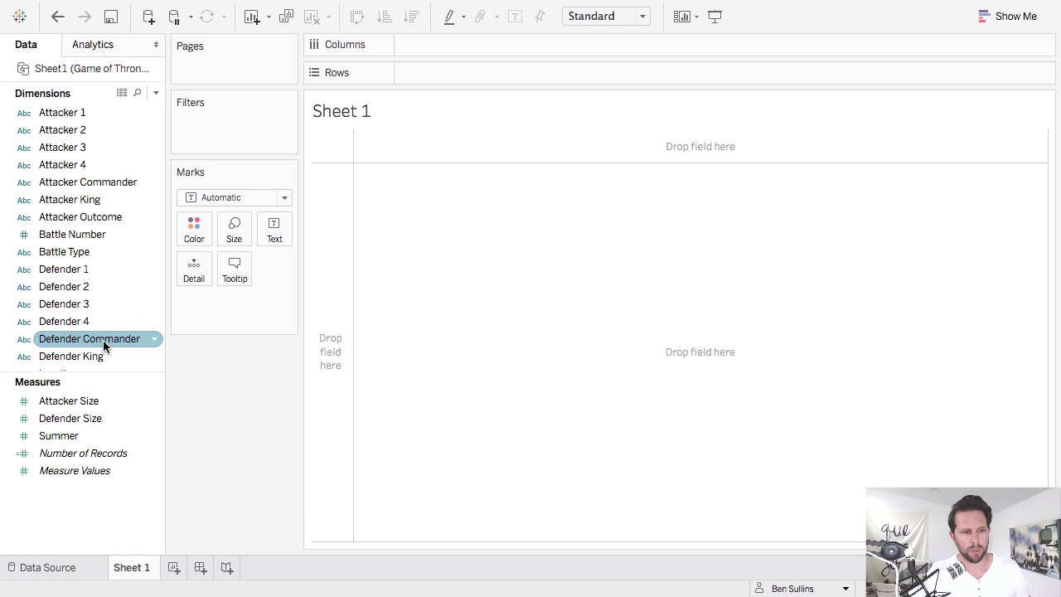
Place Attacker King on Rows, Defender King on Columns, and Number of Records in the view.
double_click(110, 183)
left_click_drag(508, 73, 178, 338)
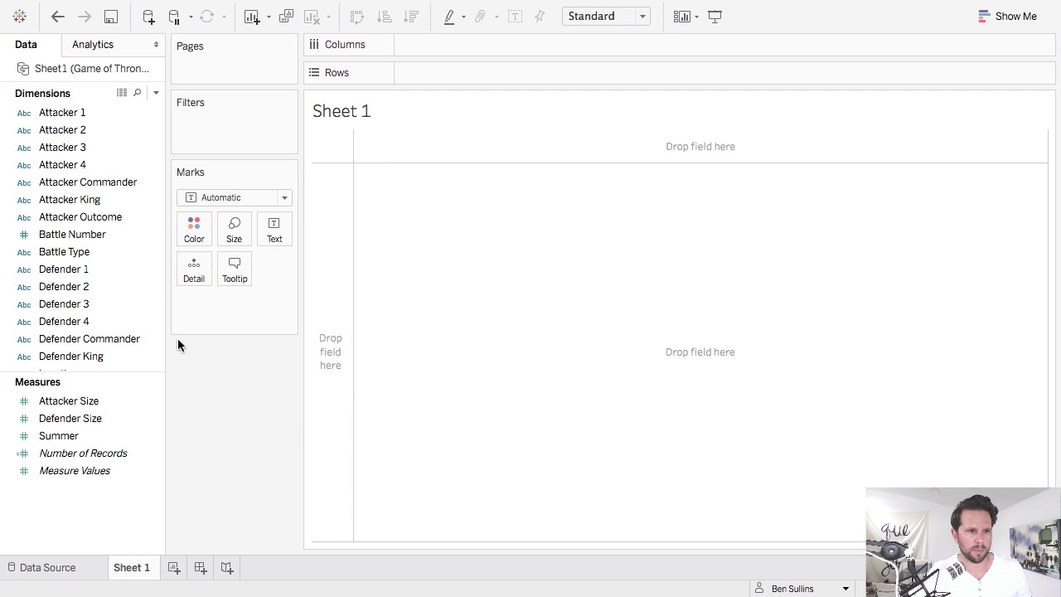
double_click(98, 200)
scroll(97, 356, "down", 1)
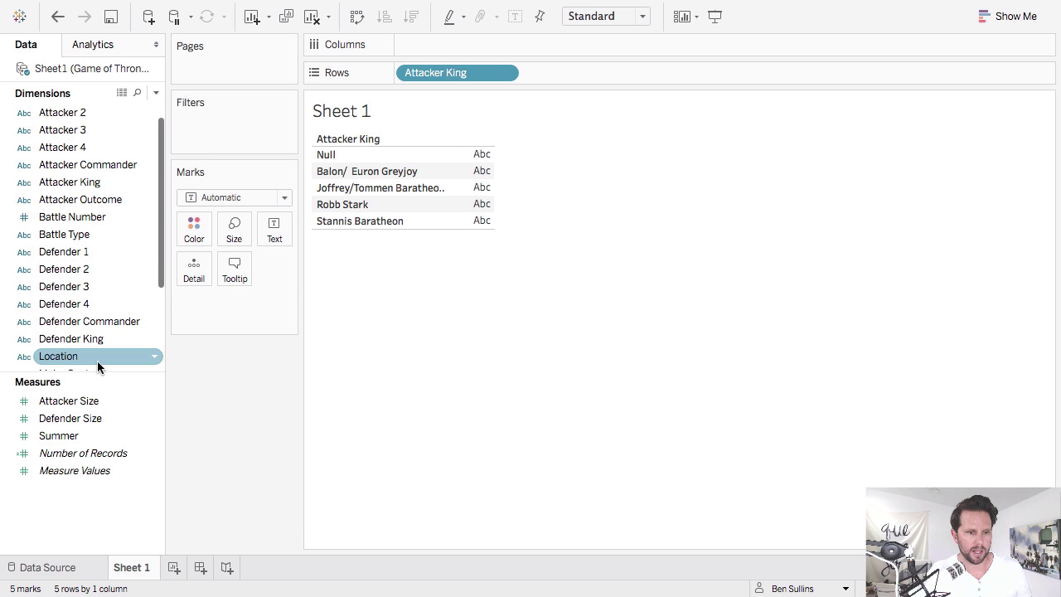
double_click(96, 339)
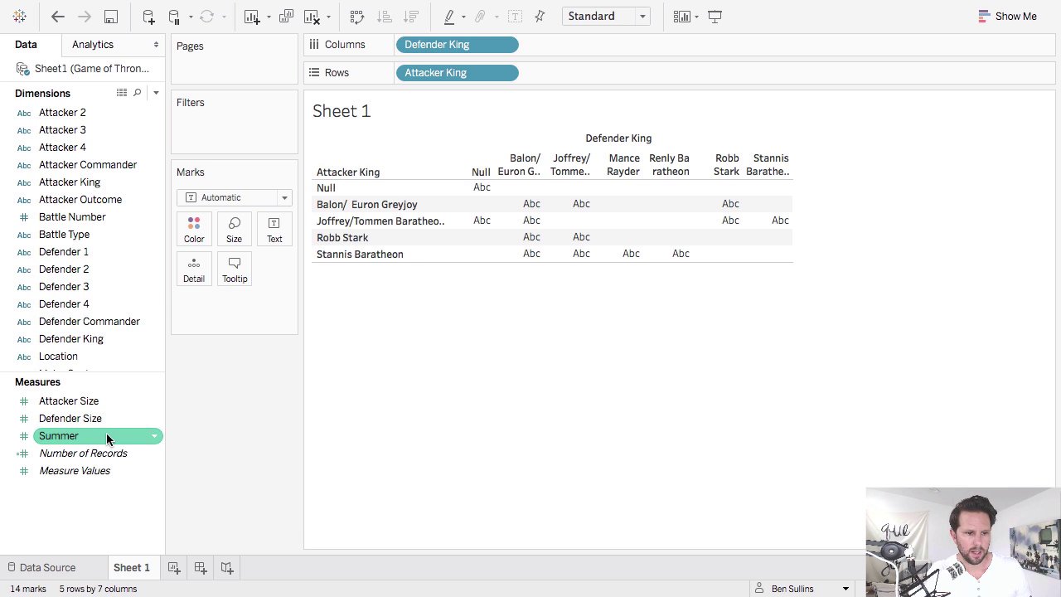
left_click_drag(105, 452, 608, 231)
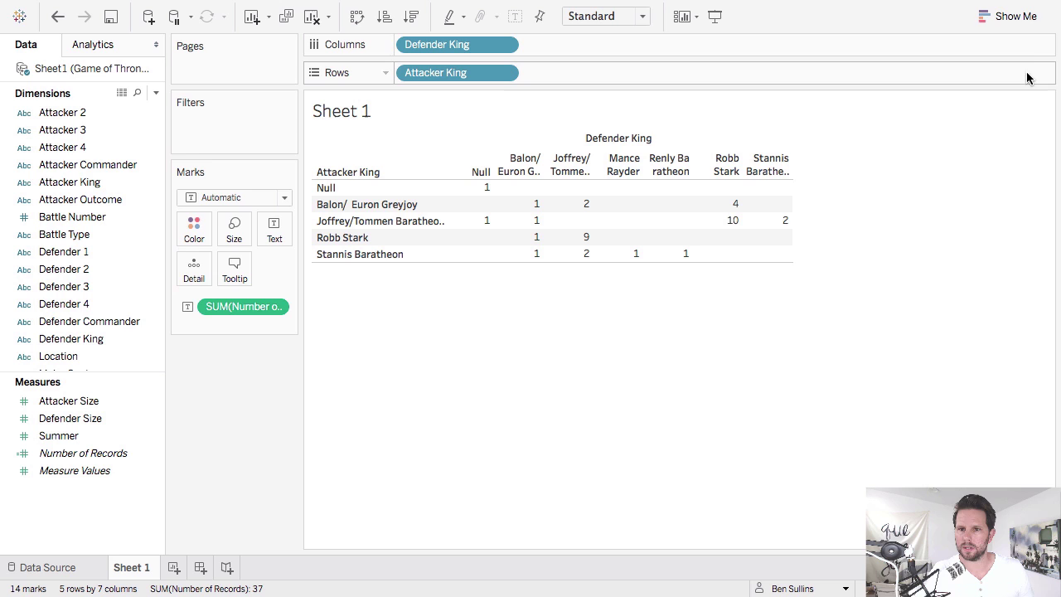
Turn the crosstab into a highlight table and exclude the Null attacker and defender kings.
left_click(1011, 16)
left_click(1022, 63)
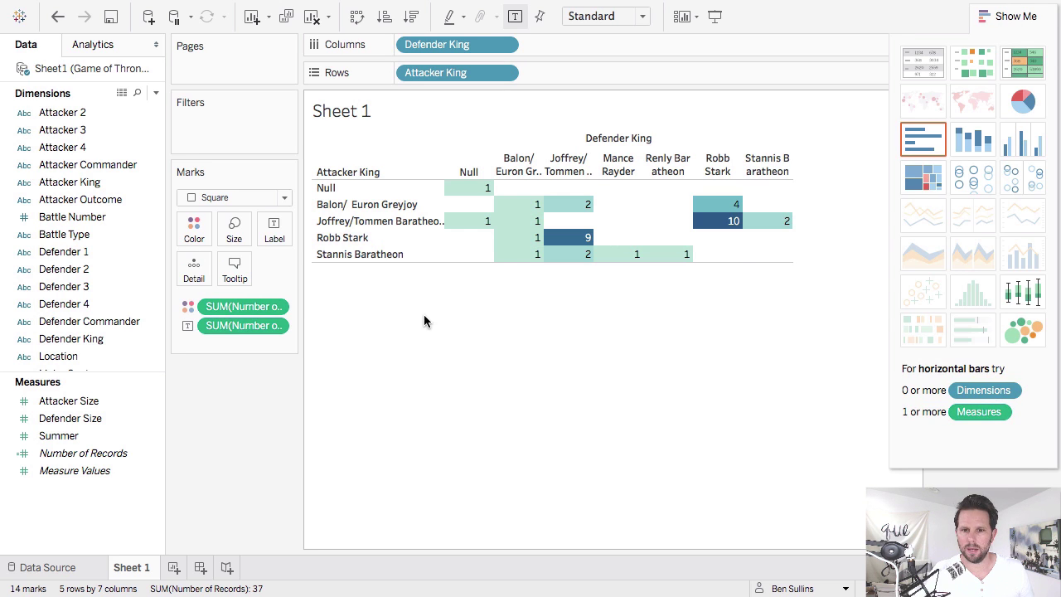
right_click(381, 183)
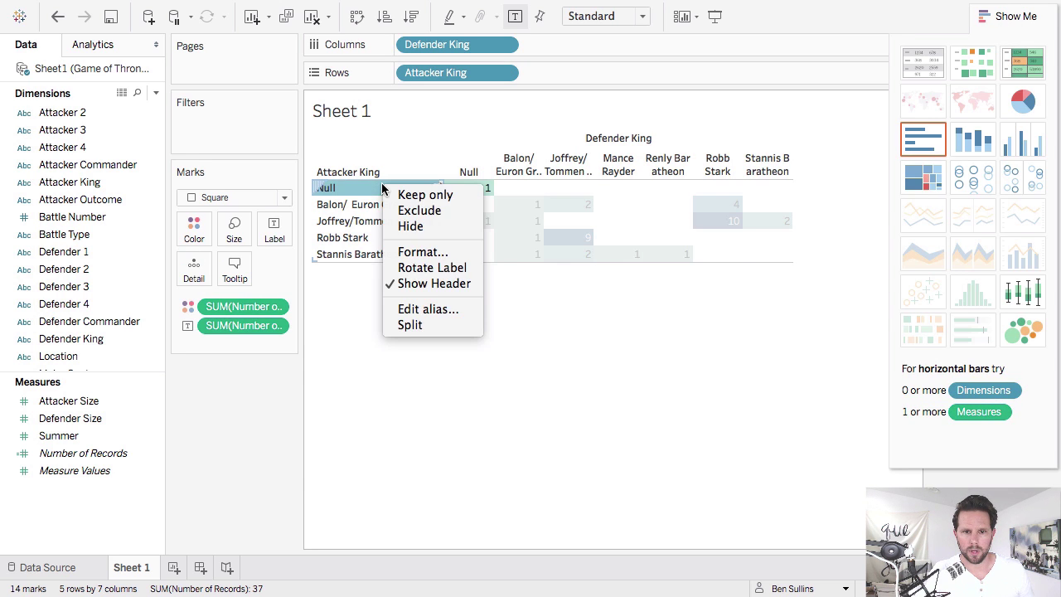
left_click(419, 209)
right_click(471, 168)
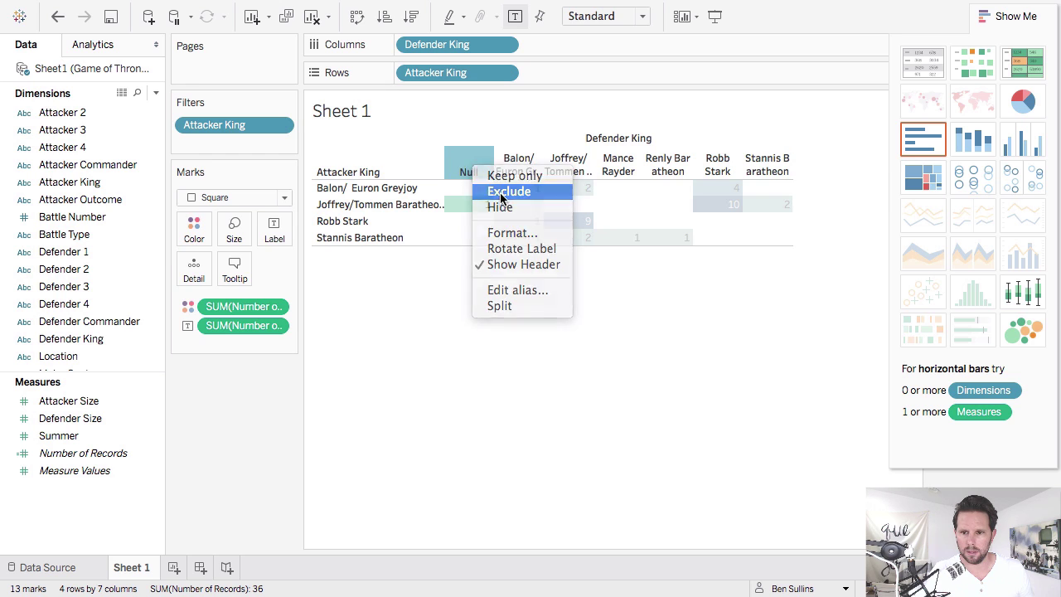
left_click(497, 192)
left_click(1005, 15)
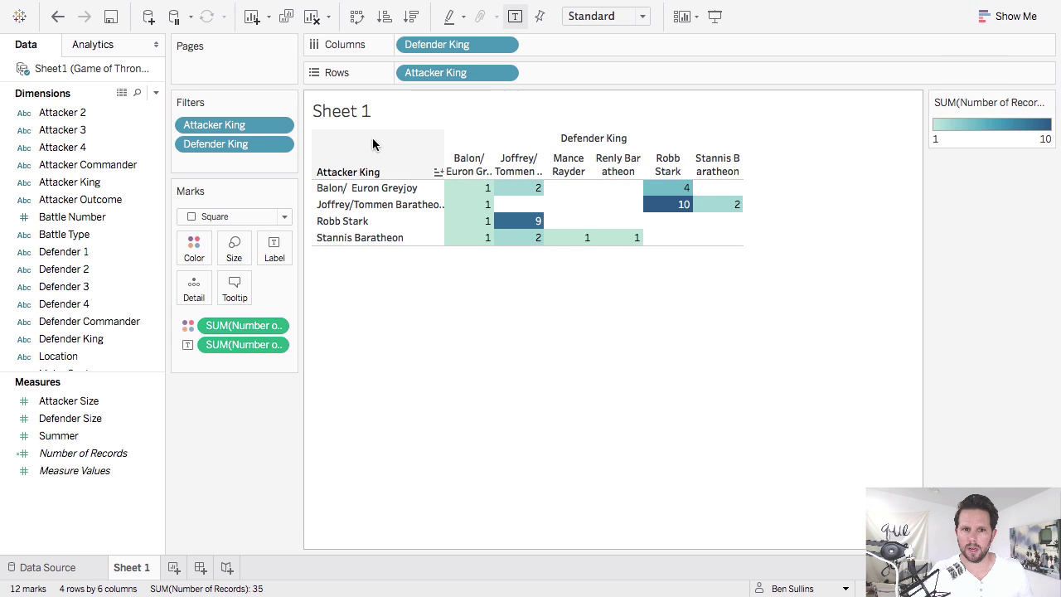
Title the king matrix worksheet 'Who's Attacking'.
double_click(344, 108)
key("super+a")
type("Who'")
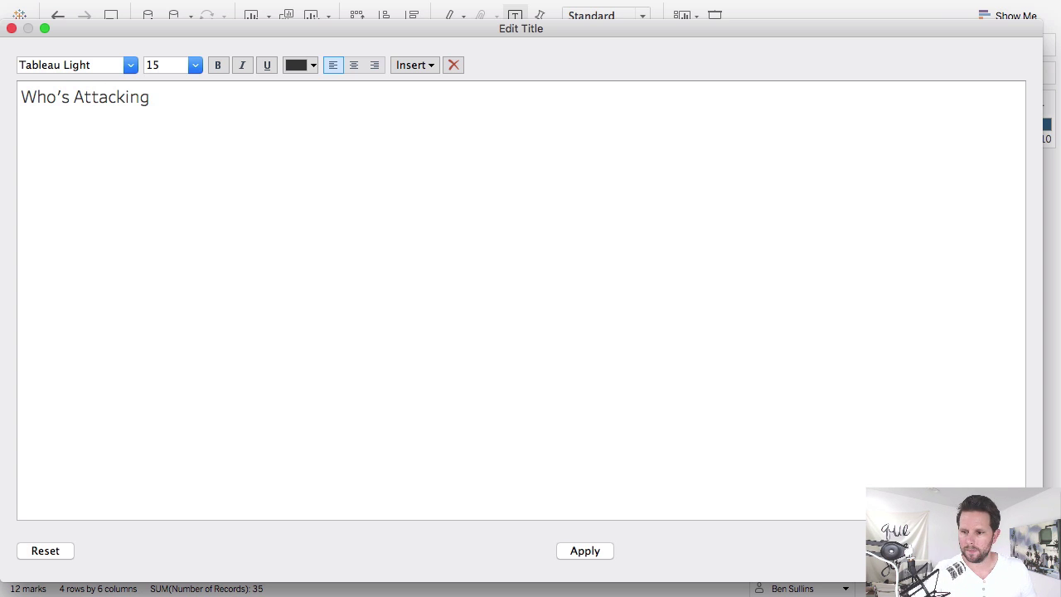
key("Return")
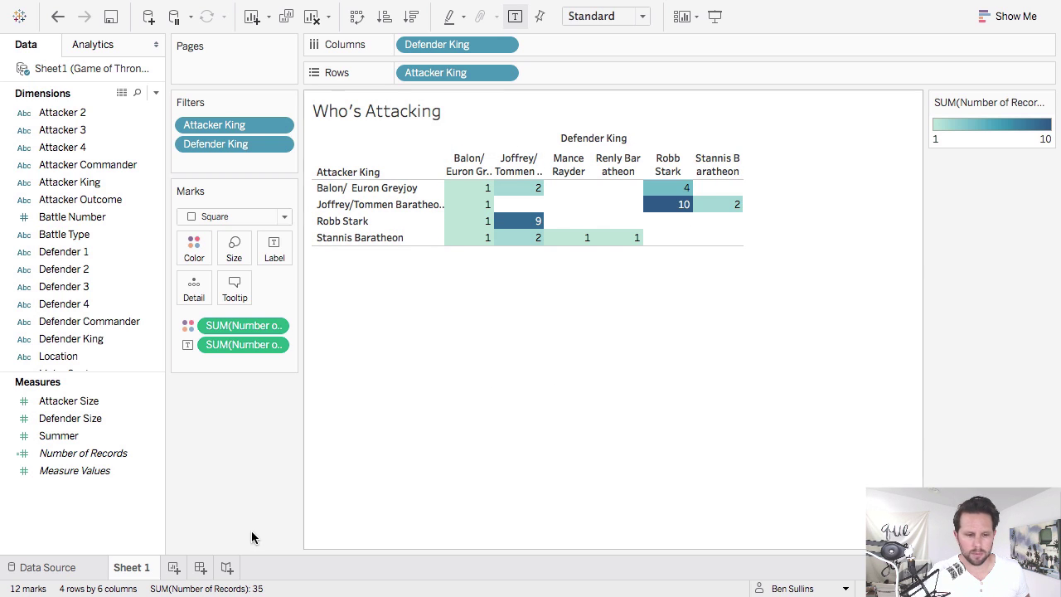
Rename the Sheet 1 tab to 'Map'.
double_click(135, 569)
type("Map")
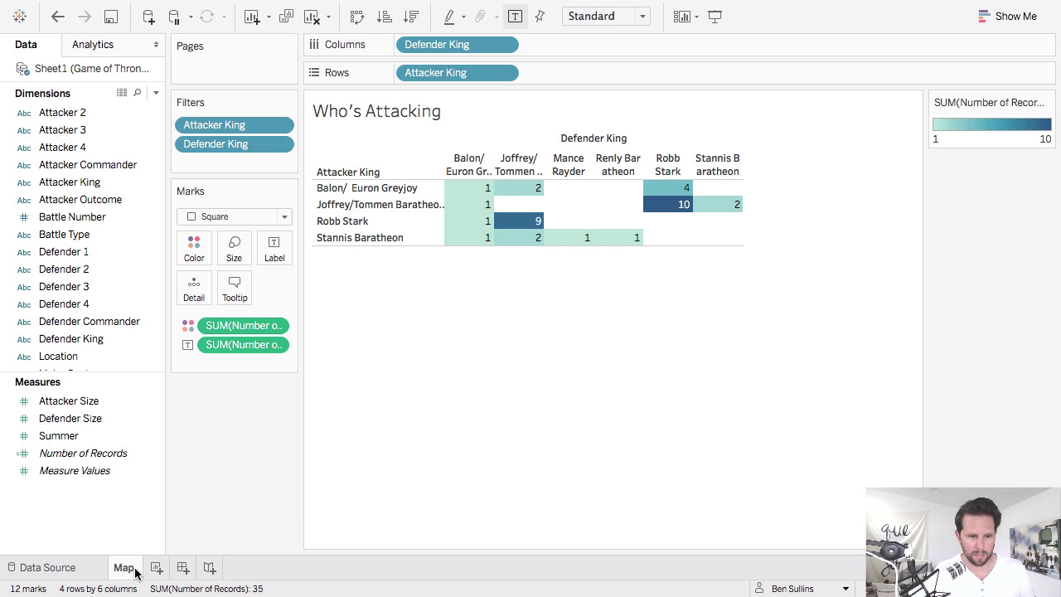
key("Return")
On a new worksheet, chart Number of Records by Region as bars sorted largest first.
left_click(155, 568)
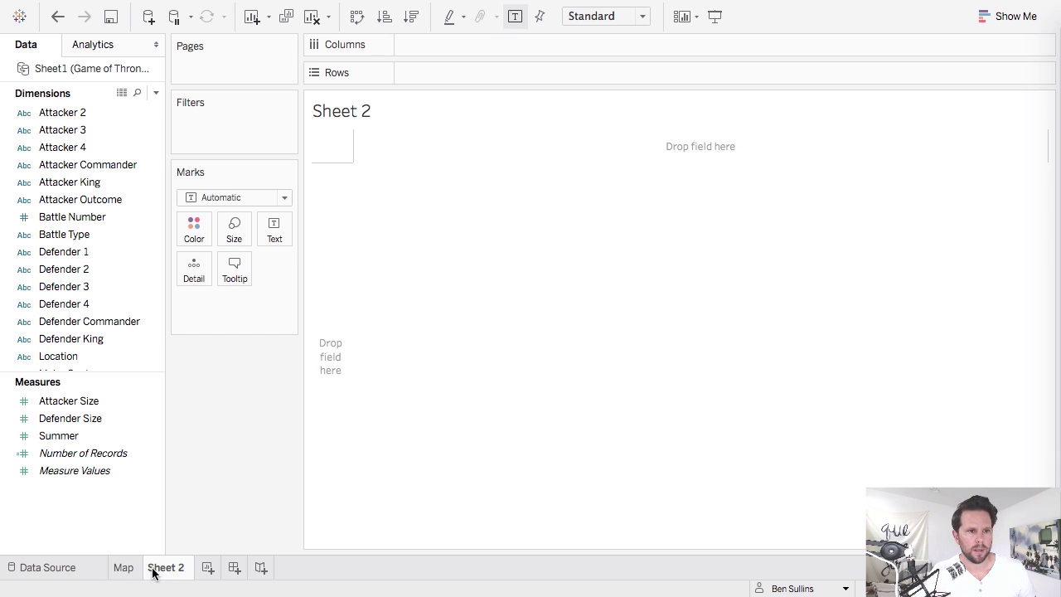
scroll(95, 249, "down", 5)
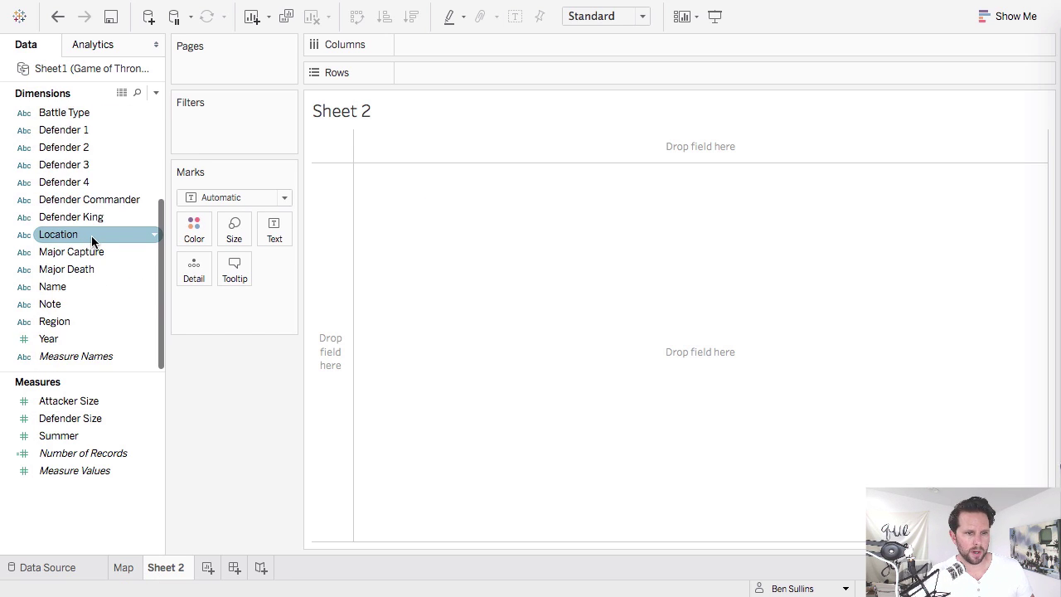
left_click_drag(50, 322, 340, 244)
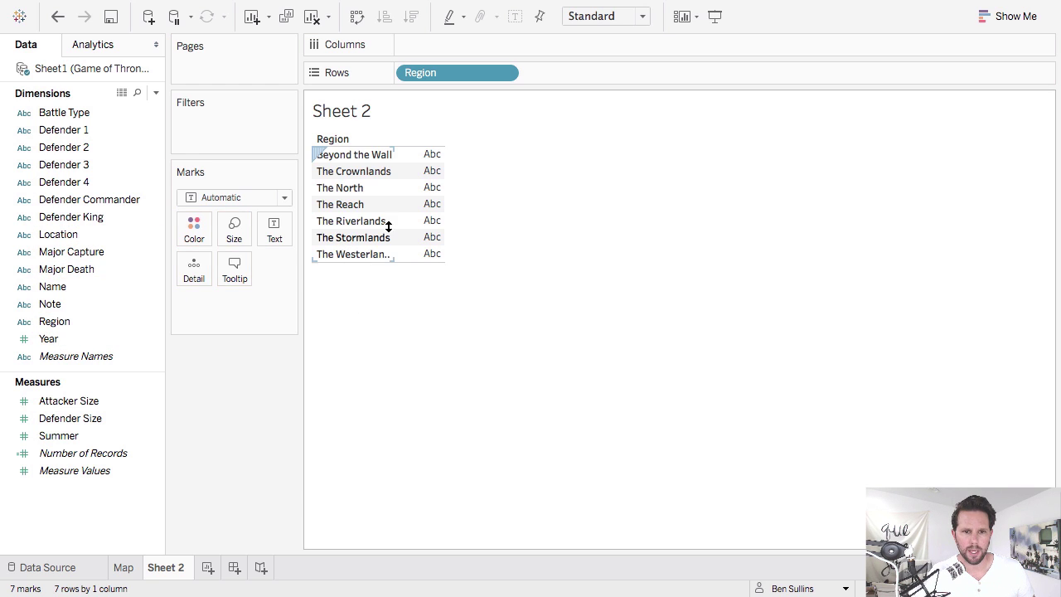
left_click_drag(119, 454, 507, 52)
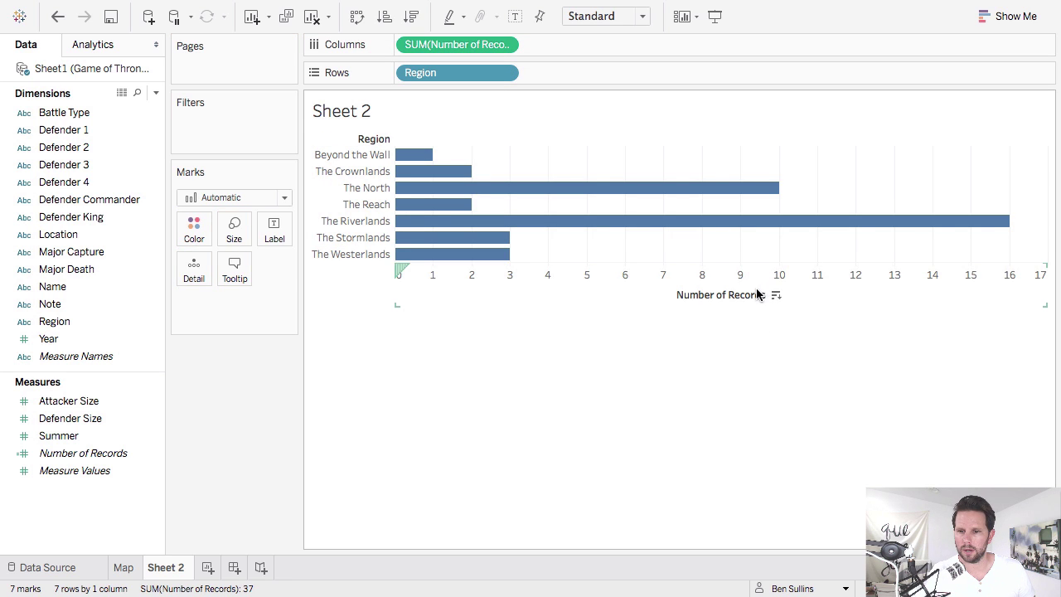
left_click(773, 295)
Title the bar chart 'Where are the battles?'.
double_click(364, 110)
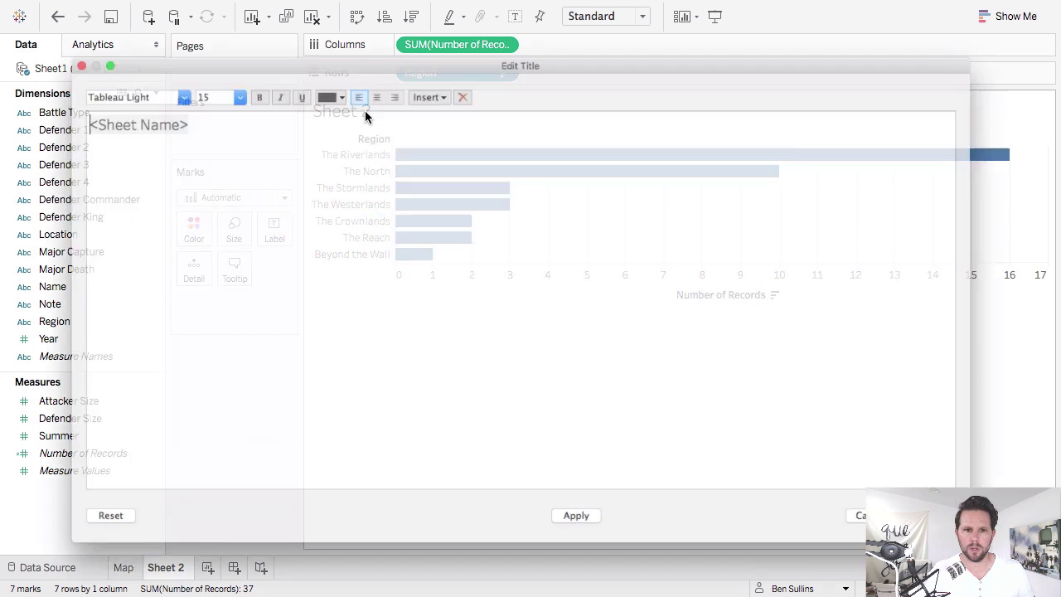
type("Where are the b")
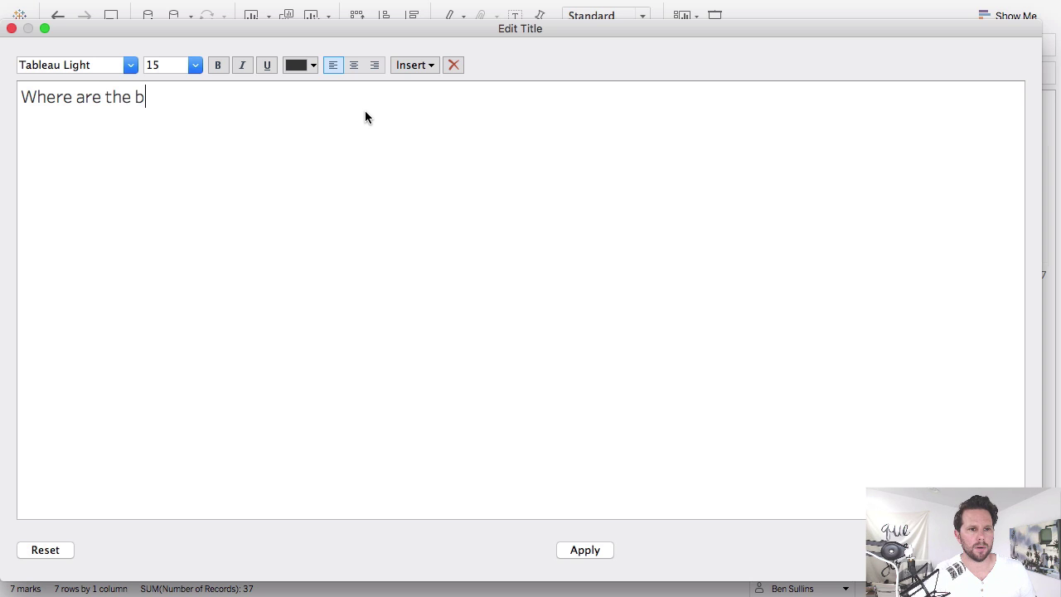
type("attles?")
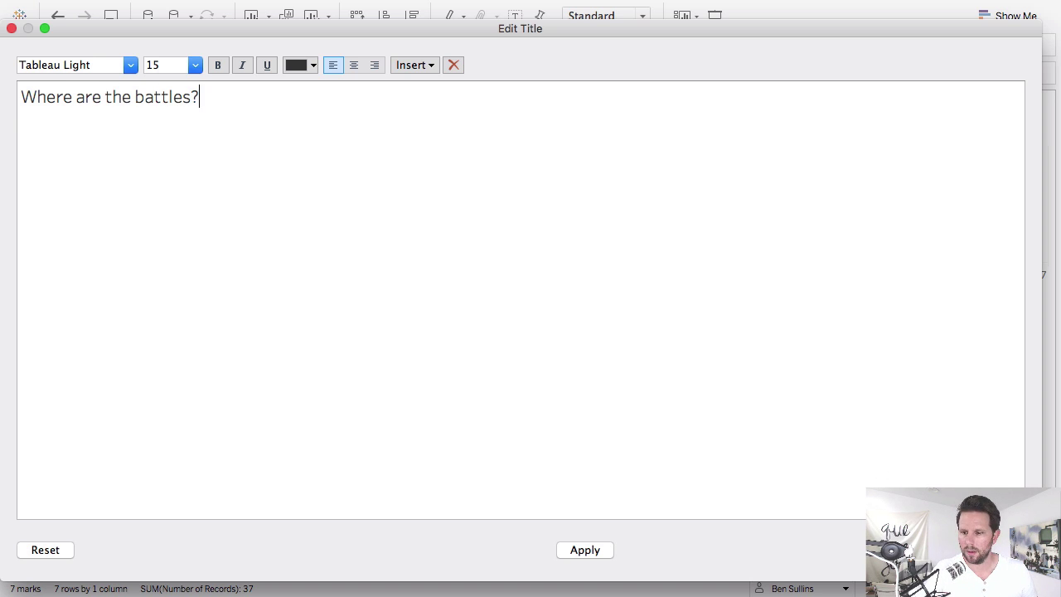
key("Return")
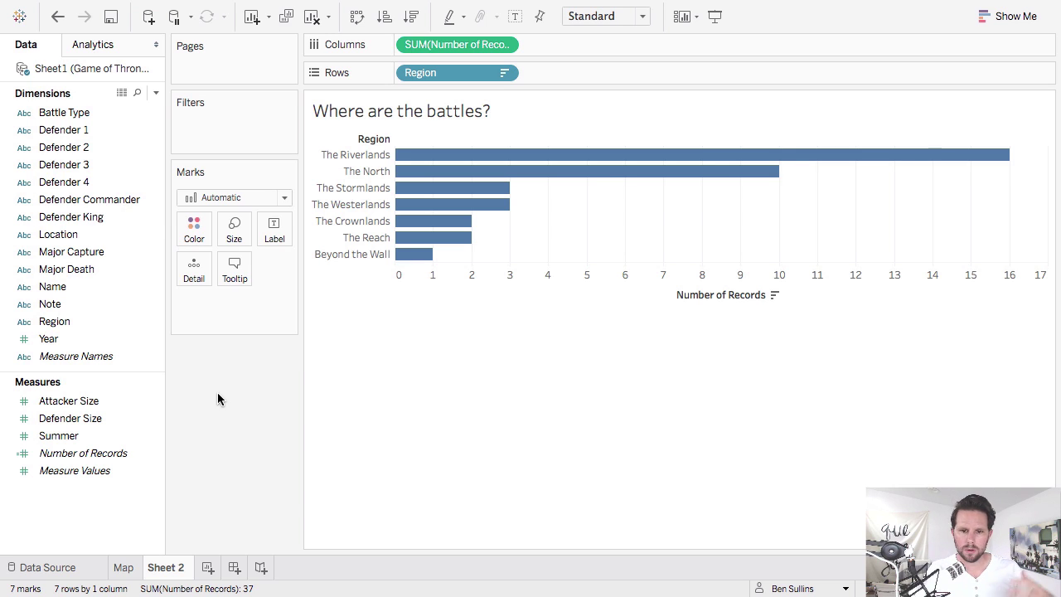
Clear the record-count axis title, add a blank Dashboard 1, and start renaming Sheet 2.
right_click(741, 303)
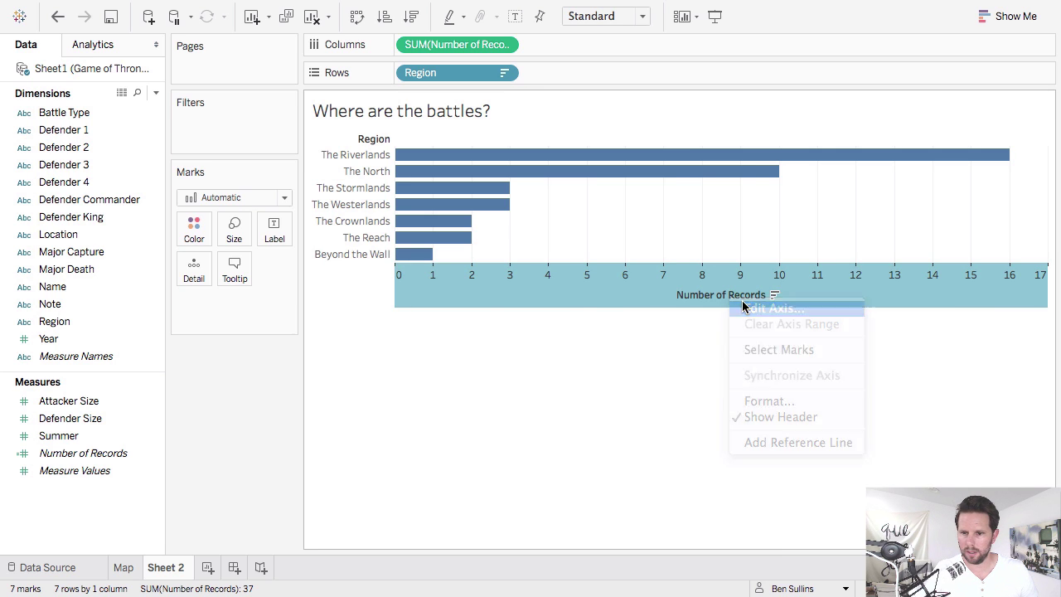
left_click(744, 307)
triple_click(639, 348)
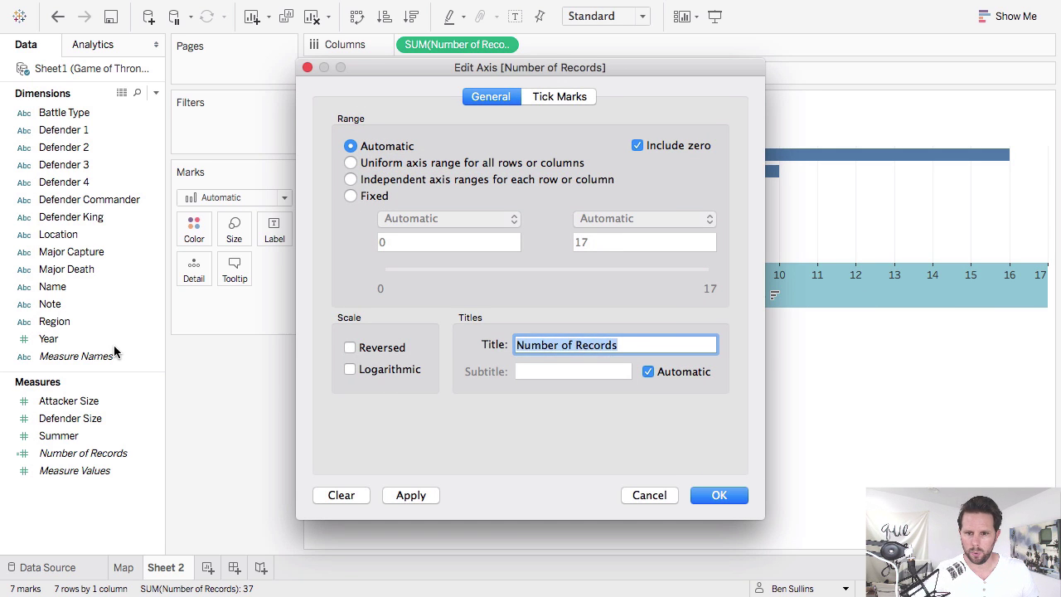
key("BackSpace")
left_click(734, 497)
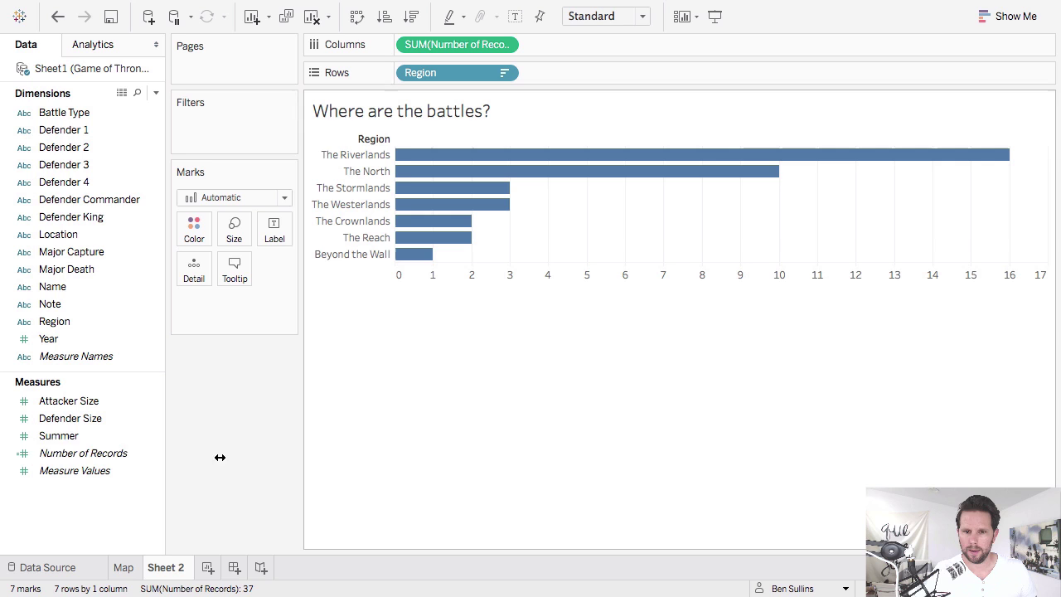
left_click(212, 568)
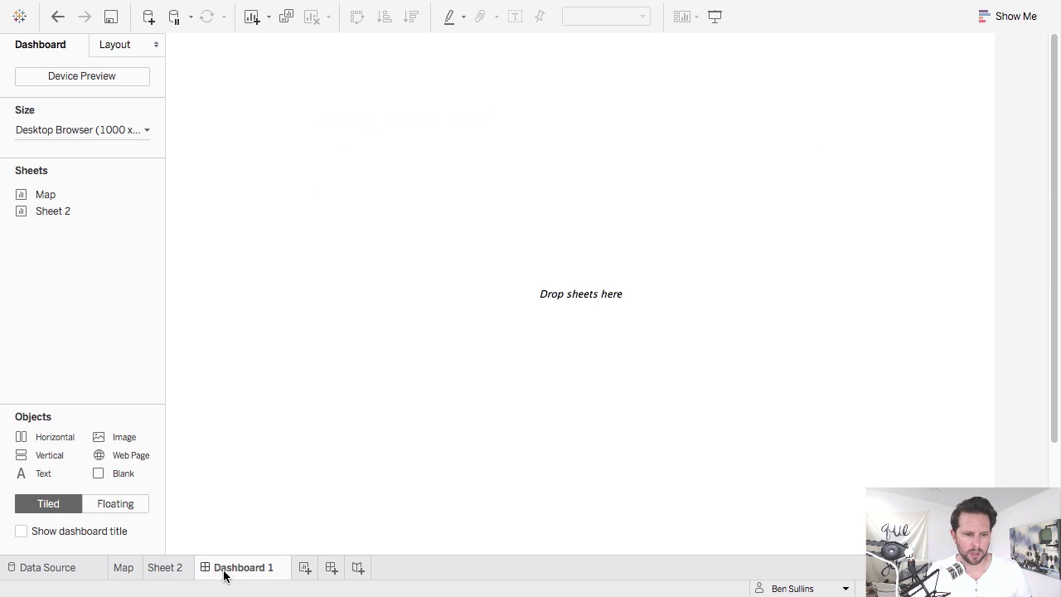
double_click(175, 565)
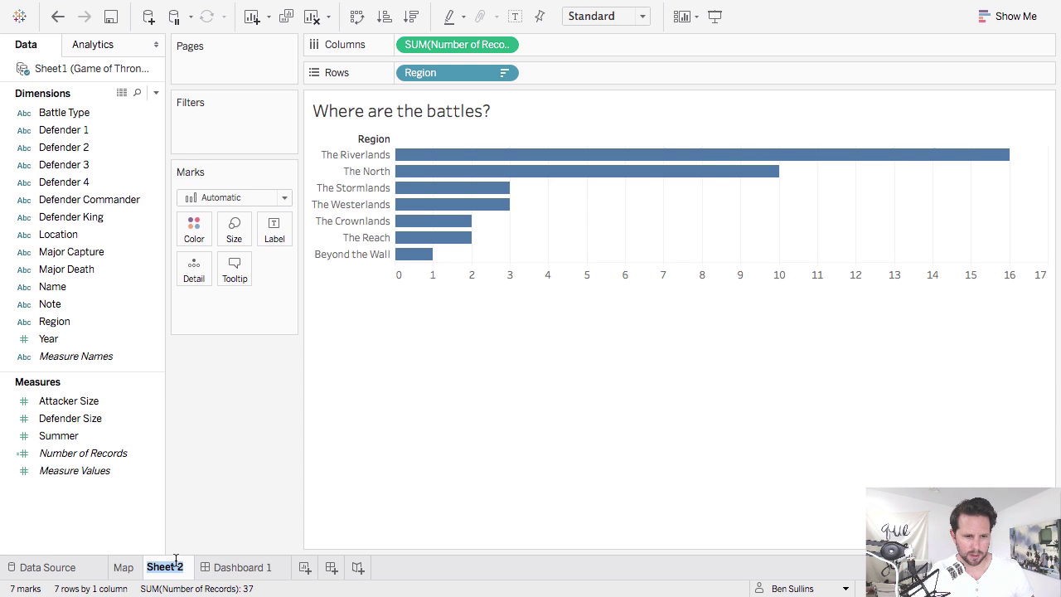
Name the sheet 'Regions' and add the Map and Regions sheets to Dashboard 1.
type("Regions")
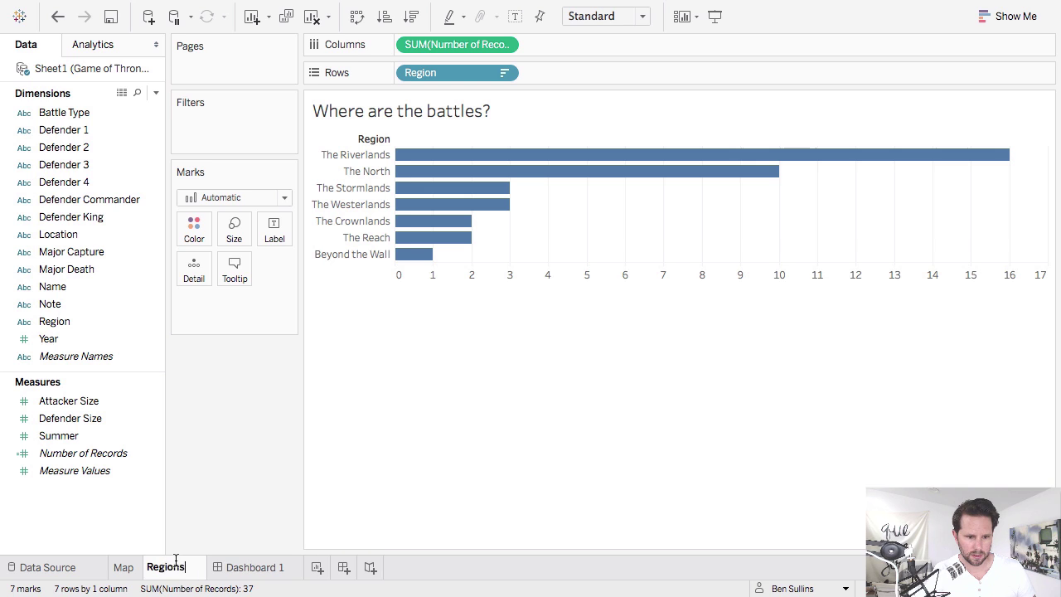
key("Return")
left_click(231, 572)
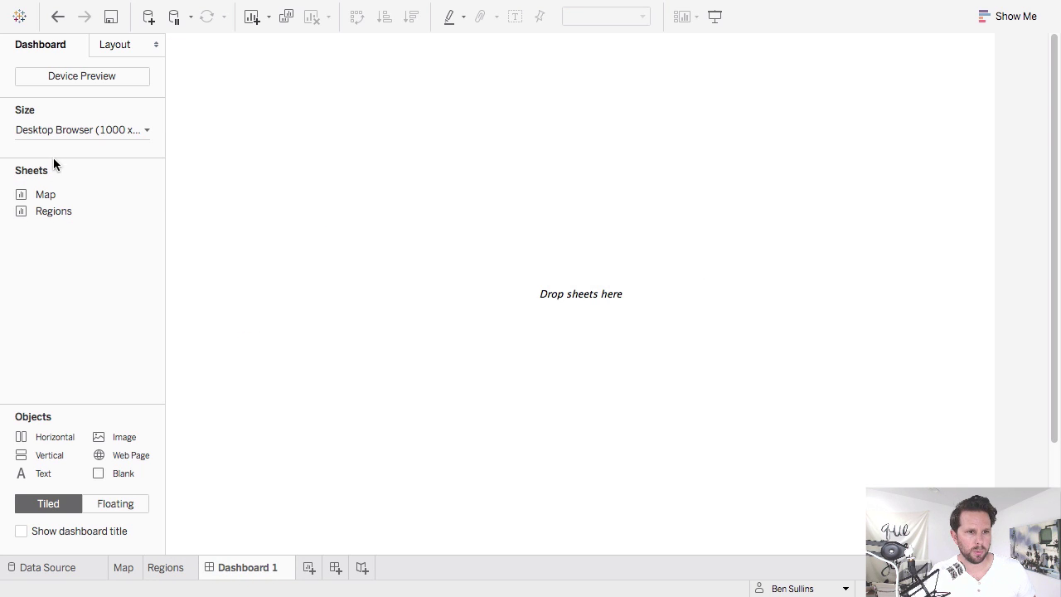
double_click(59, 195)
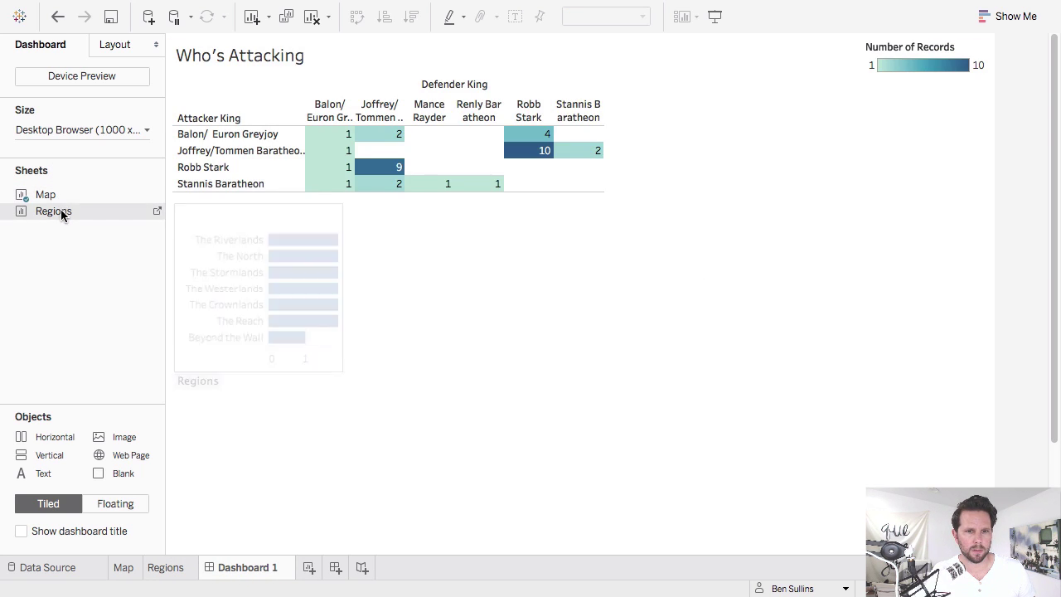
double_click(61, 209)
Delete the colour legend container and set the dashboard size to Automatic.
left_click(906, 175)
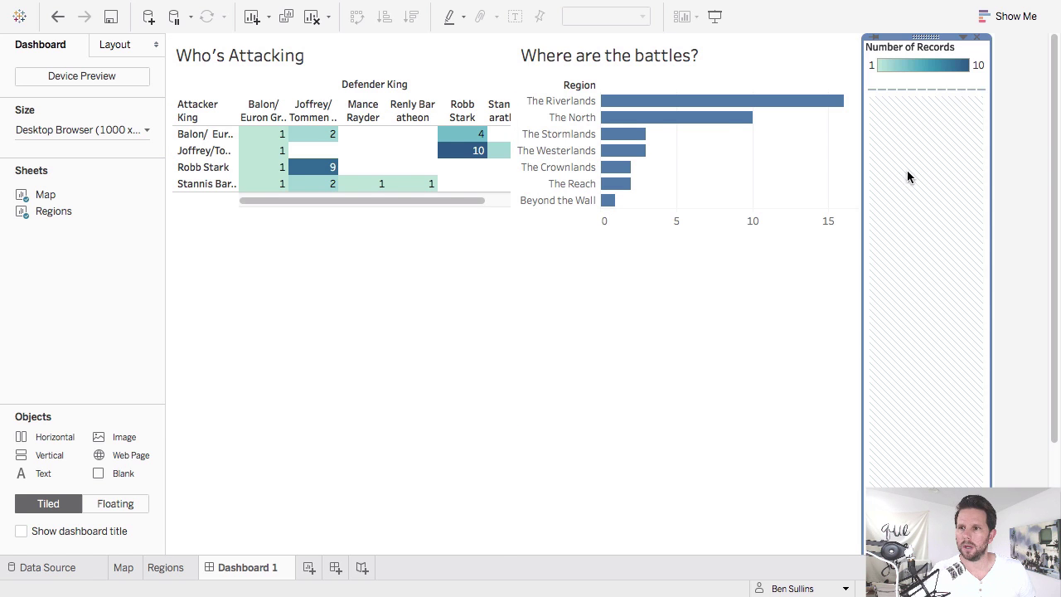
left_click(975, 40)
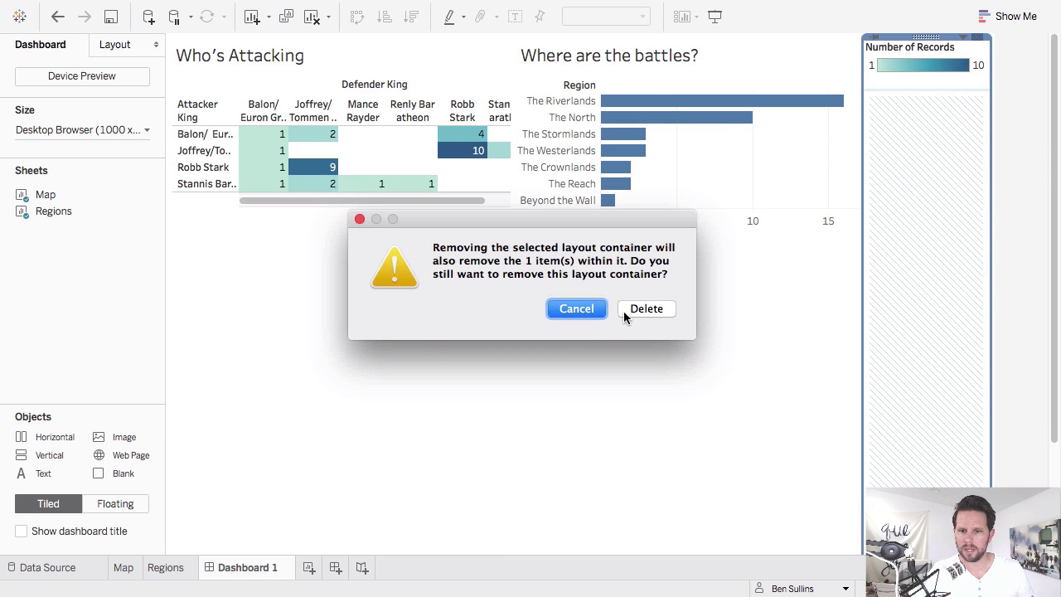
left_click(647, 314)
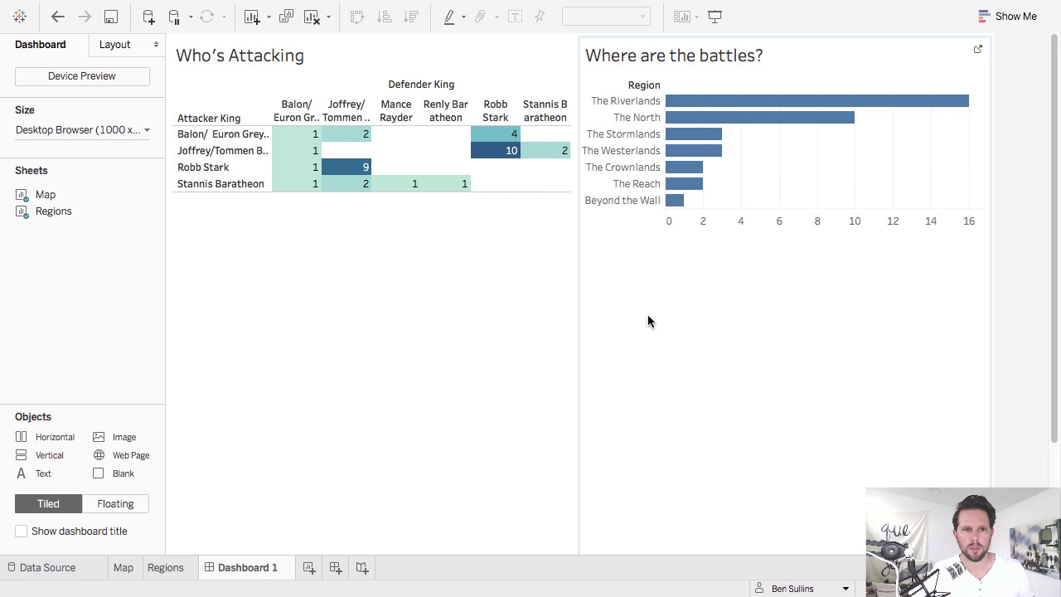
left_click(112, 131)
left_click(98, 158)
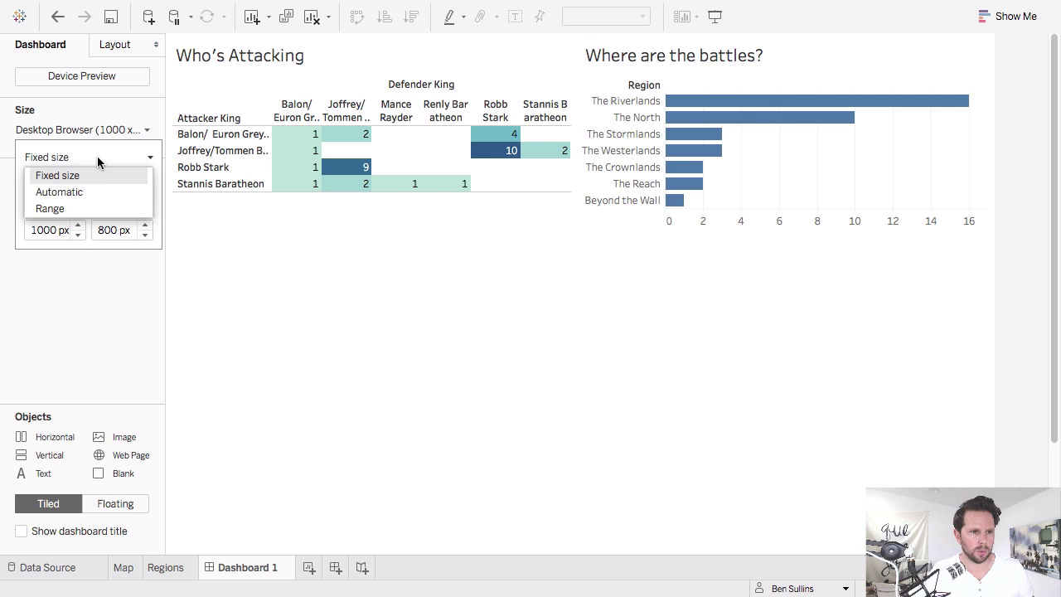
left_click(88, 191)
left_click(100, 252)
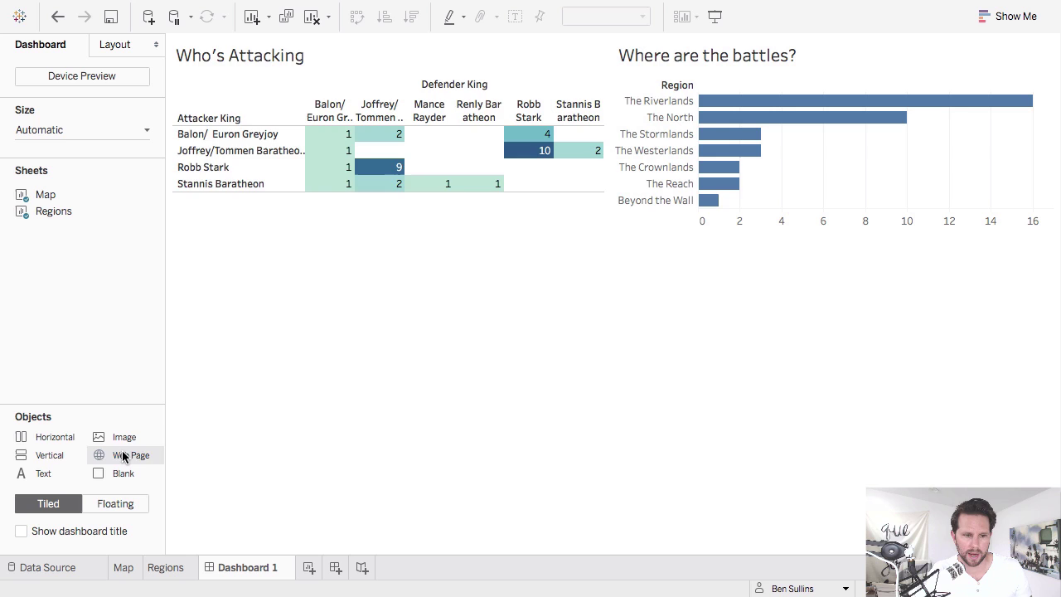
Add a Web Page object above the charts using the pasted got-images URL, changed to https.
left_click_drag(116, 439, 602, 40)
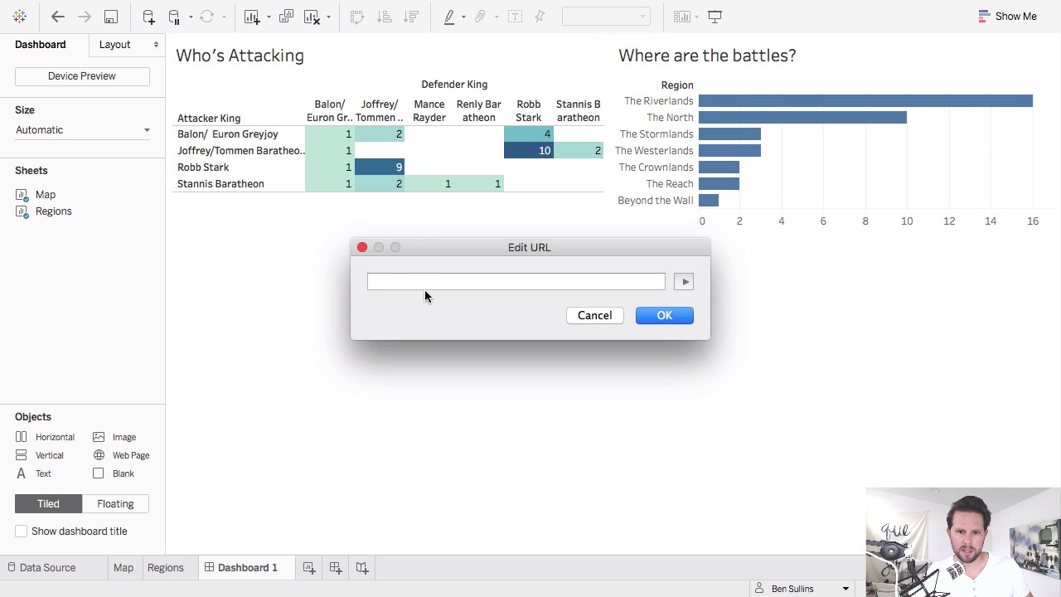
type("http://bsullins.github.io/got-images/")
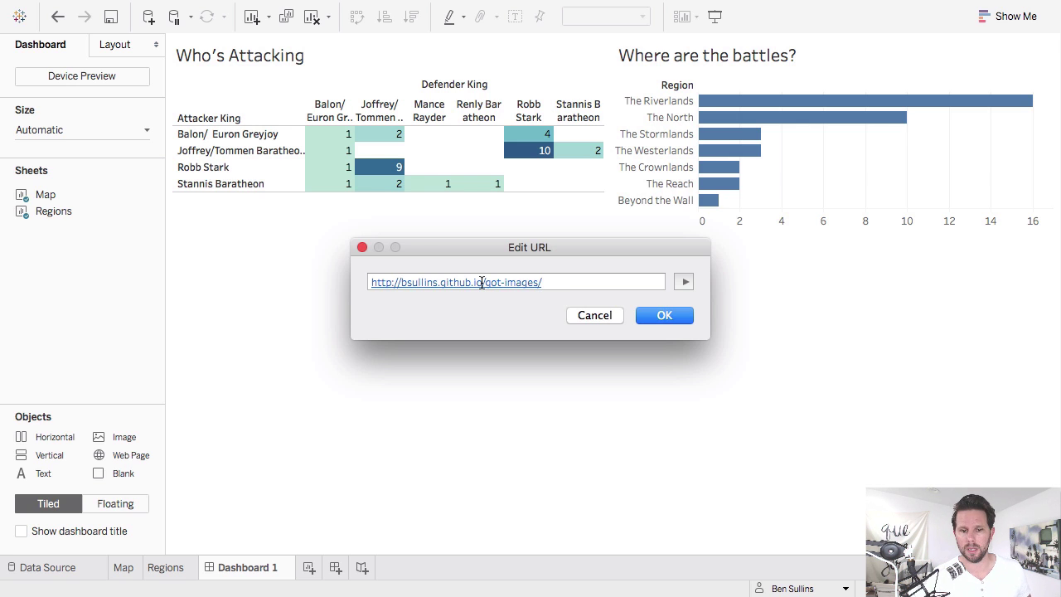
left_click(390, 283)
type("s")
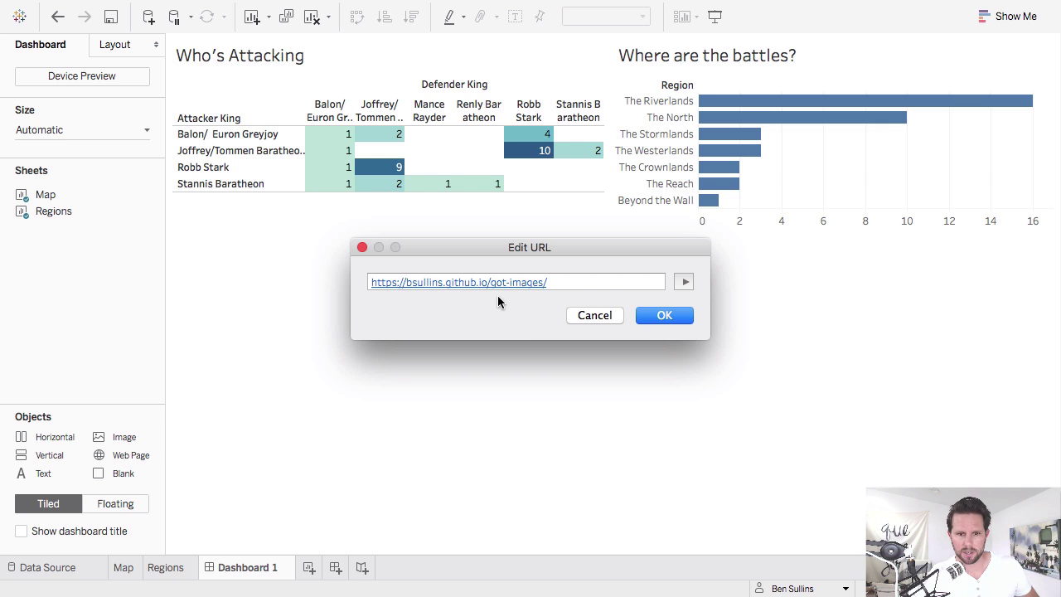
left_click(664, 315)
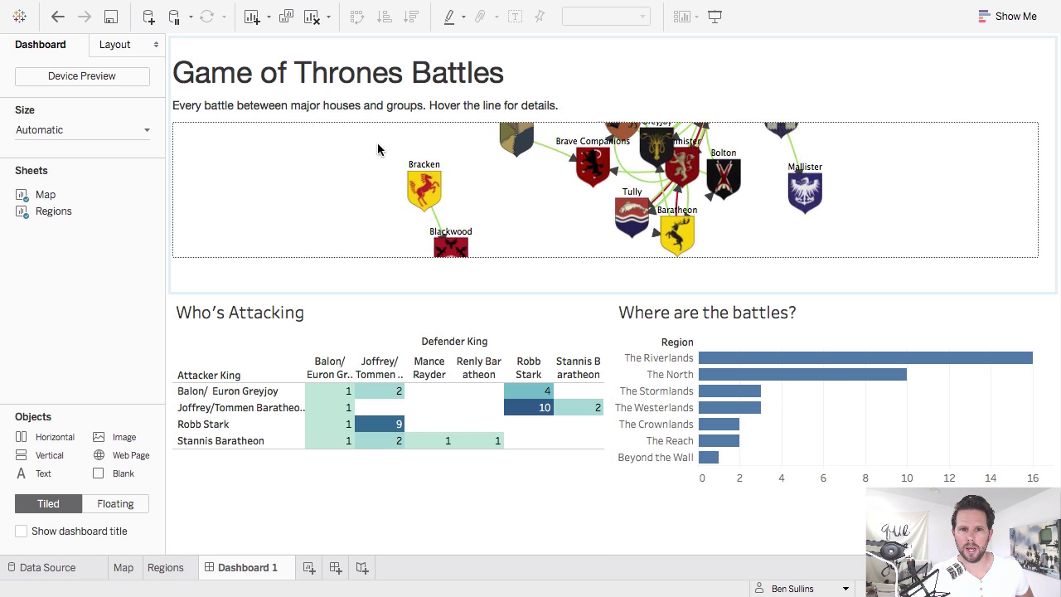
Drag the divider down to give the network graph more height above the charts.
left_click(542, 196)
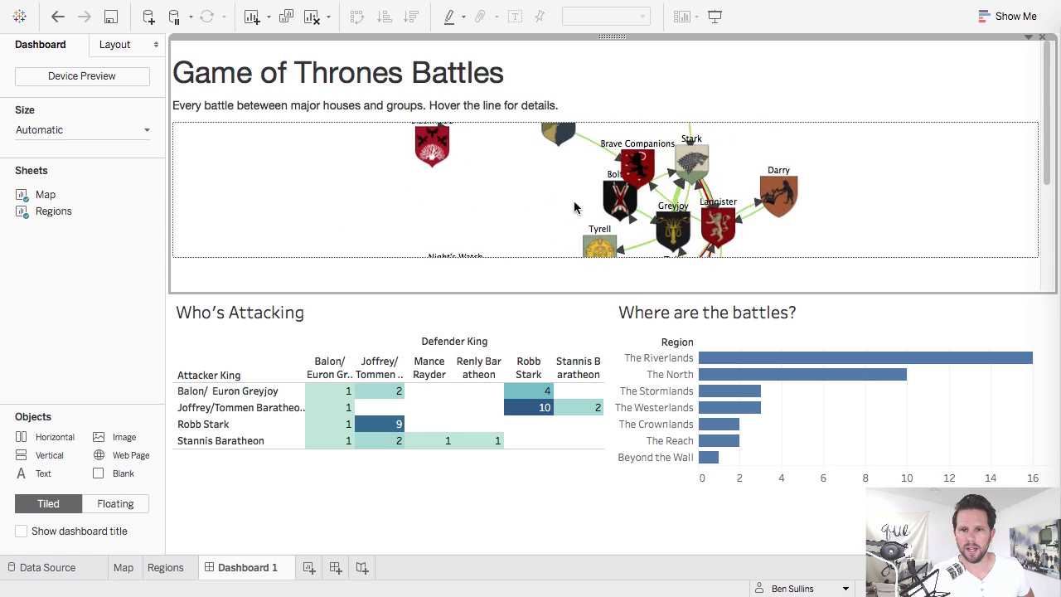
left_click(71, 256)
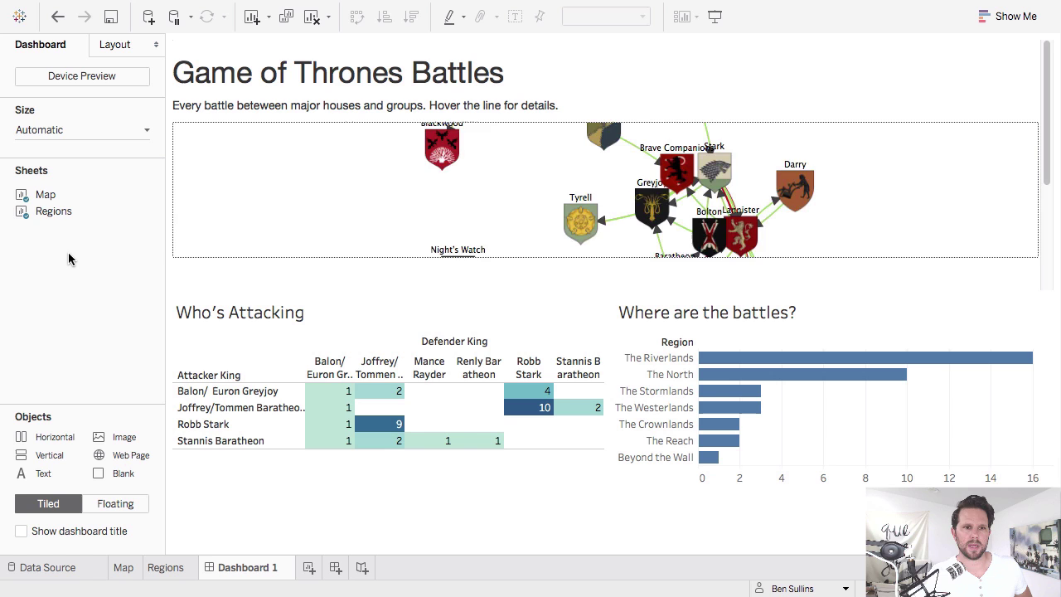
left_click(437, 309)
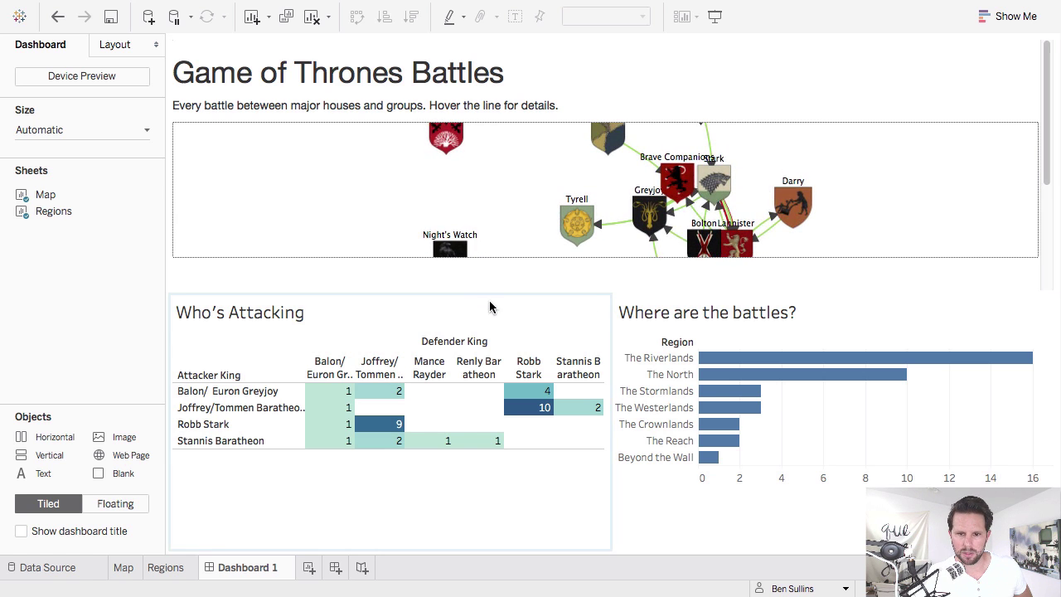
left_click_drag(493, 291, 503, 409)
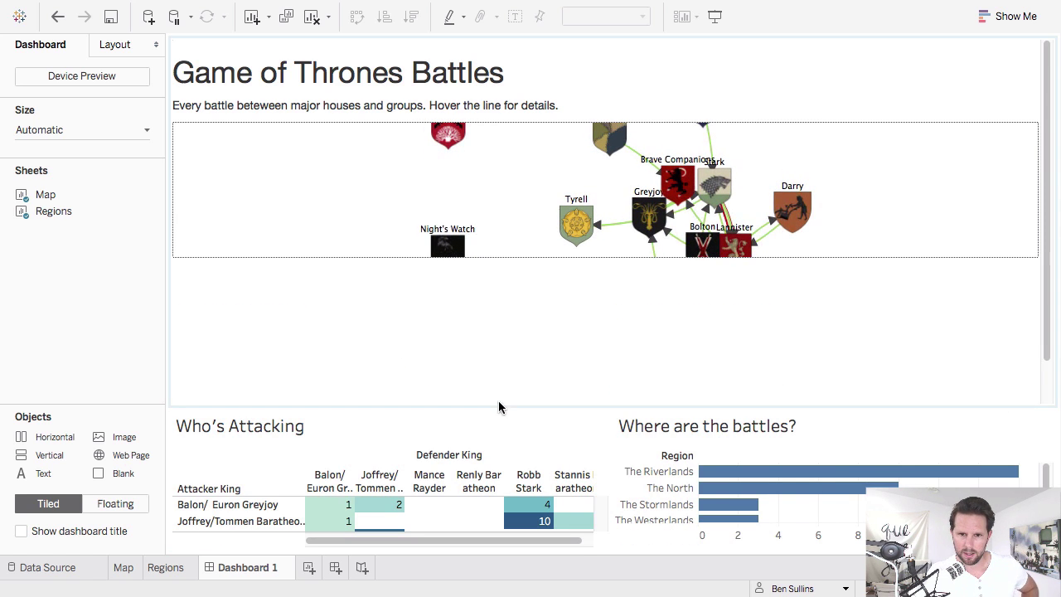
Reload the embedded network graph page and dismiss the Save Complete notice.
right_click(481, 343)
left_click(489, 334)
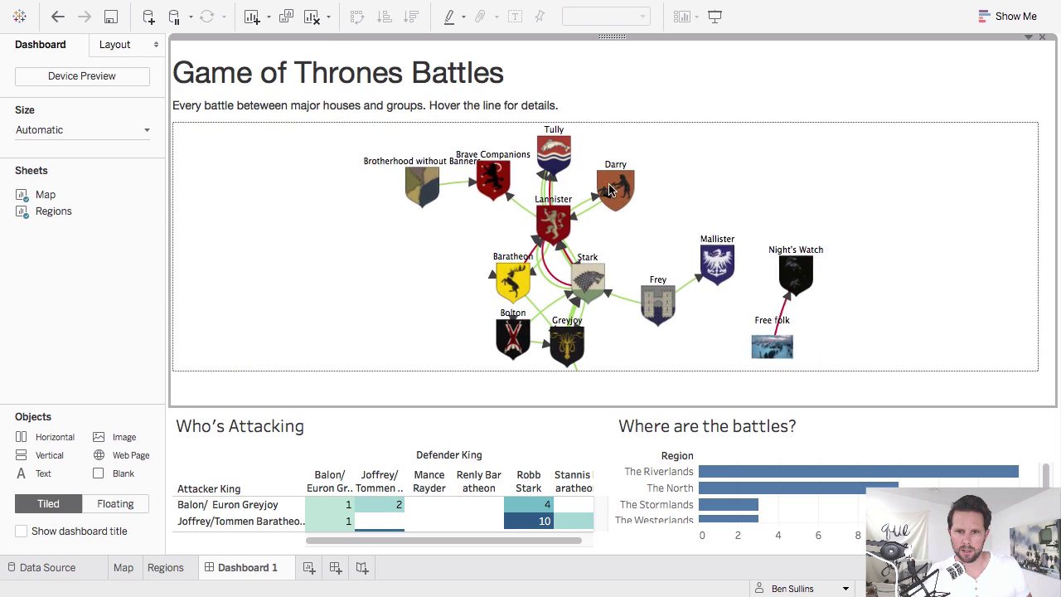
left_click(55, 300)
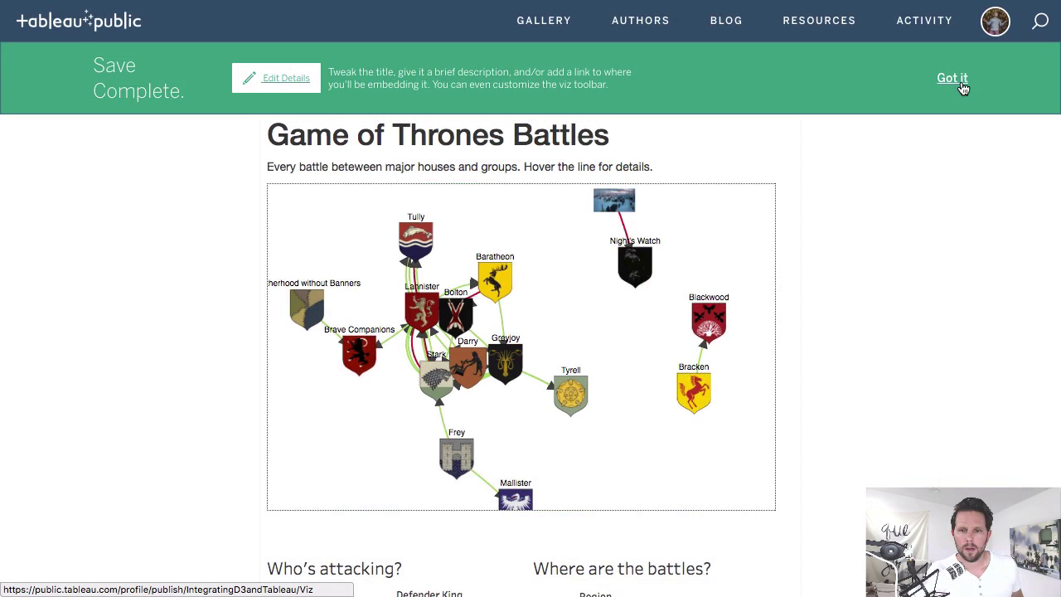
left_click(954, 78)
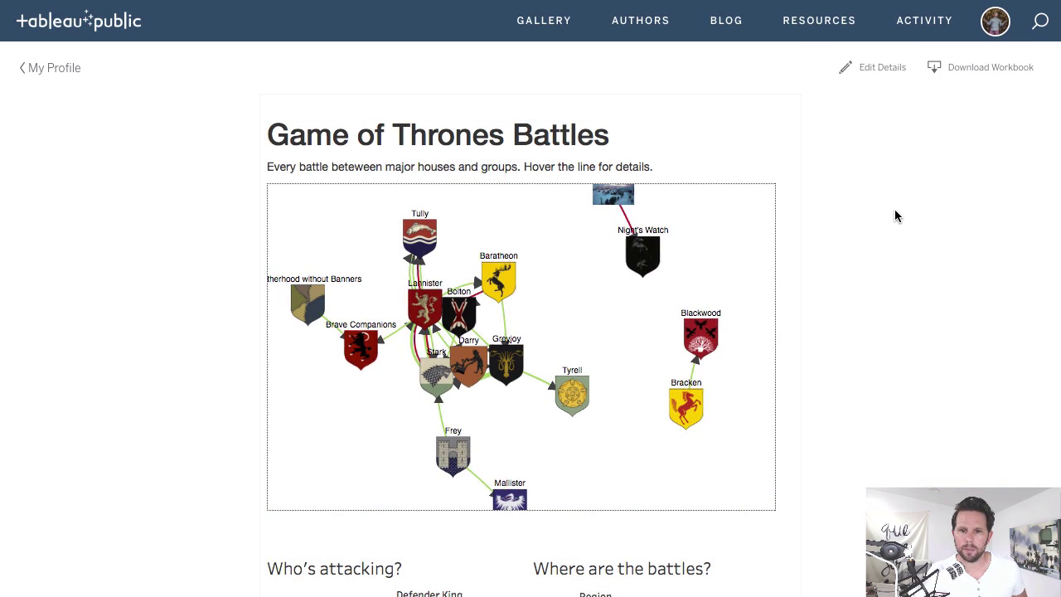
scroll(894, 210, "down", 2)
scroll(813, 177, "down", 1)
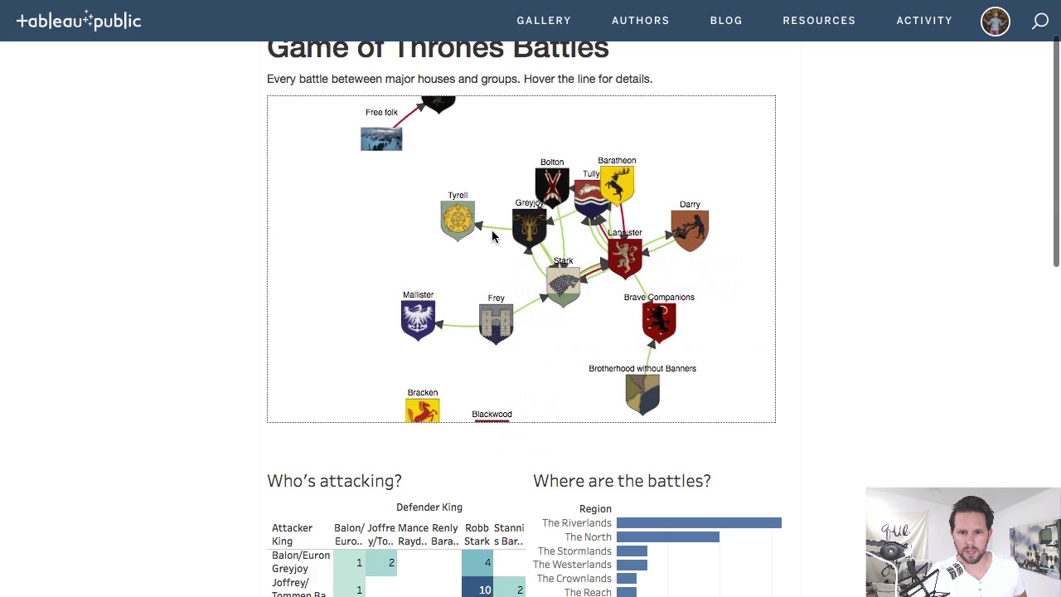
mouse_move(502, 225)
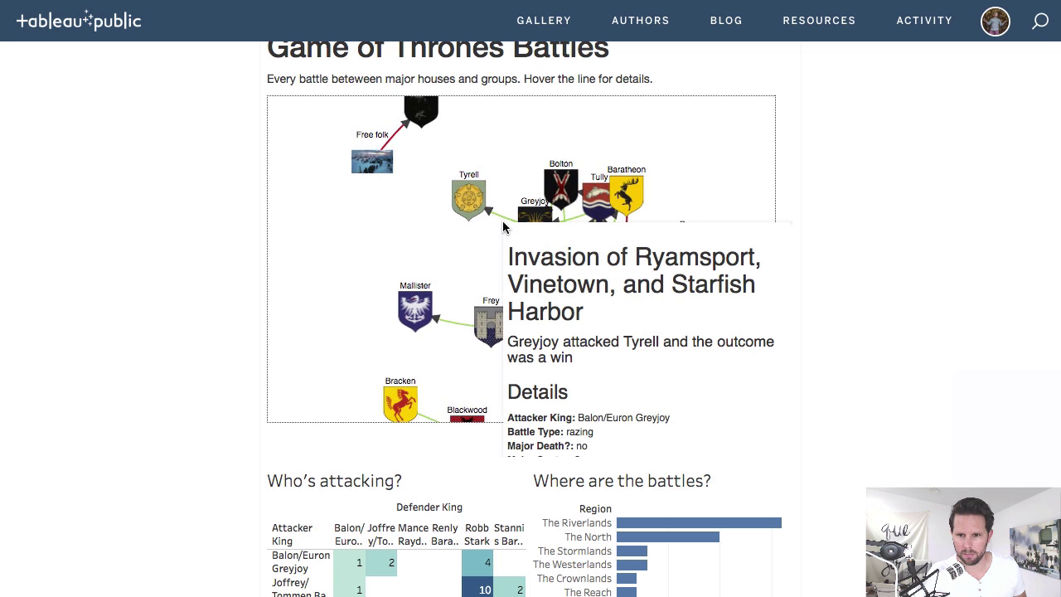
scroll(218, 377, "down", 4)
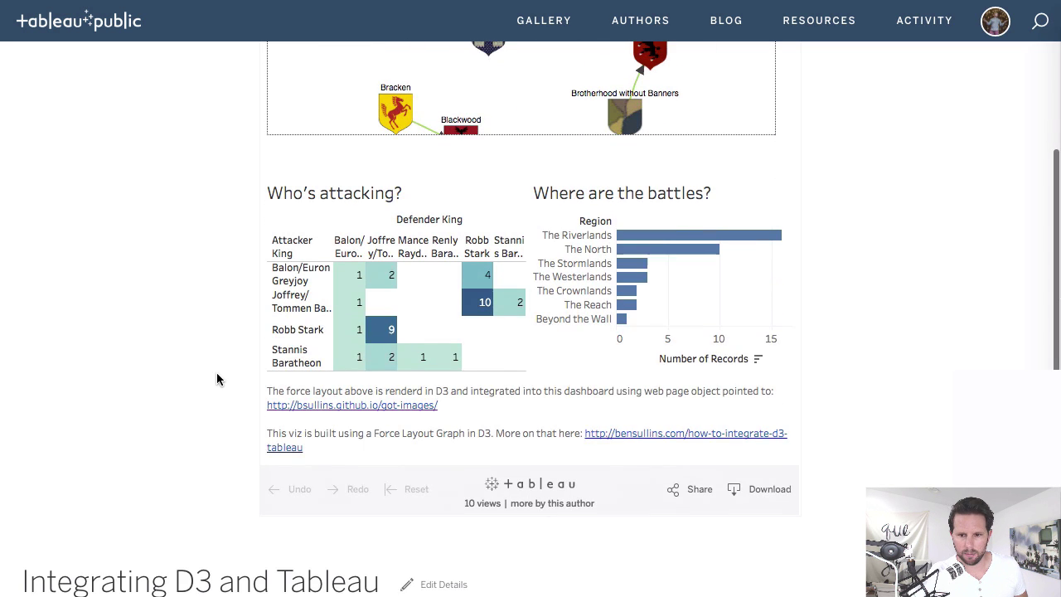
scroll(752, 301, "up", 3)
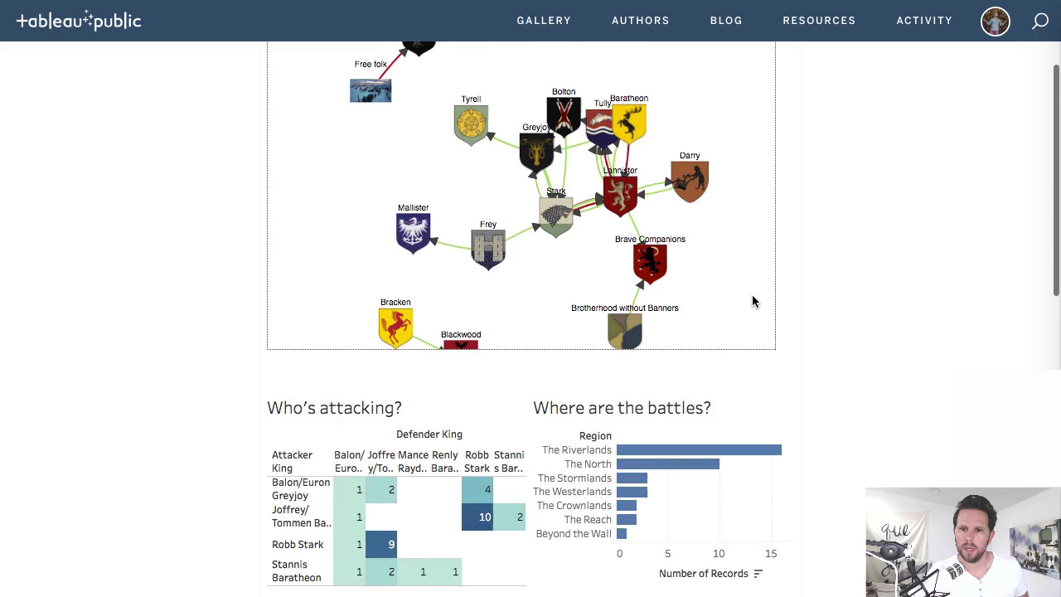
scroll(752, 301, "up", 2)
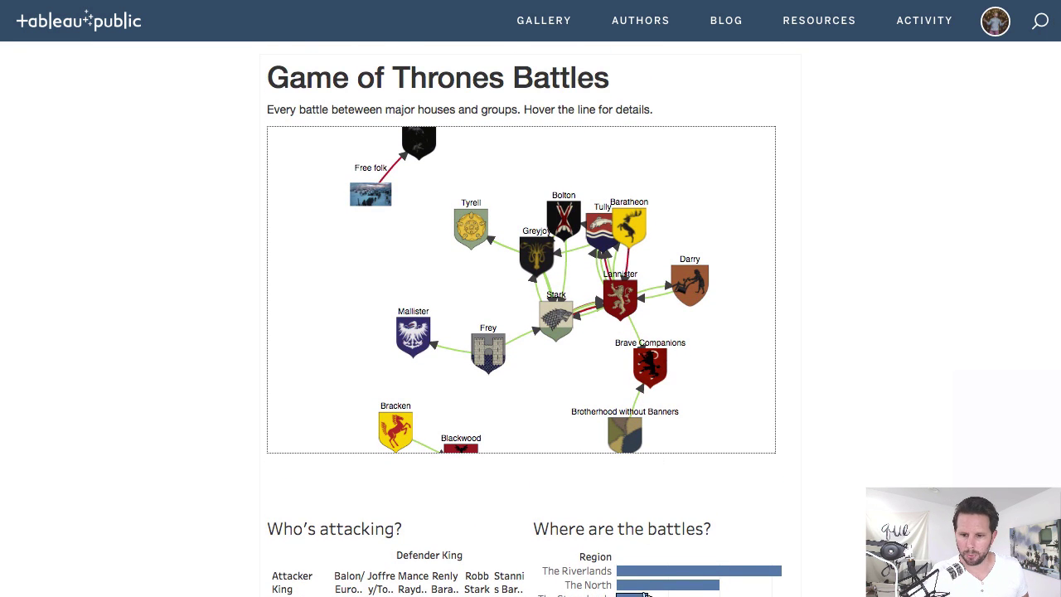
scroll(829, 536, "down", 1)
mouse_move(711, 530)
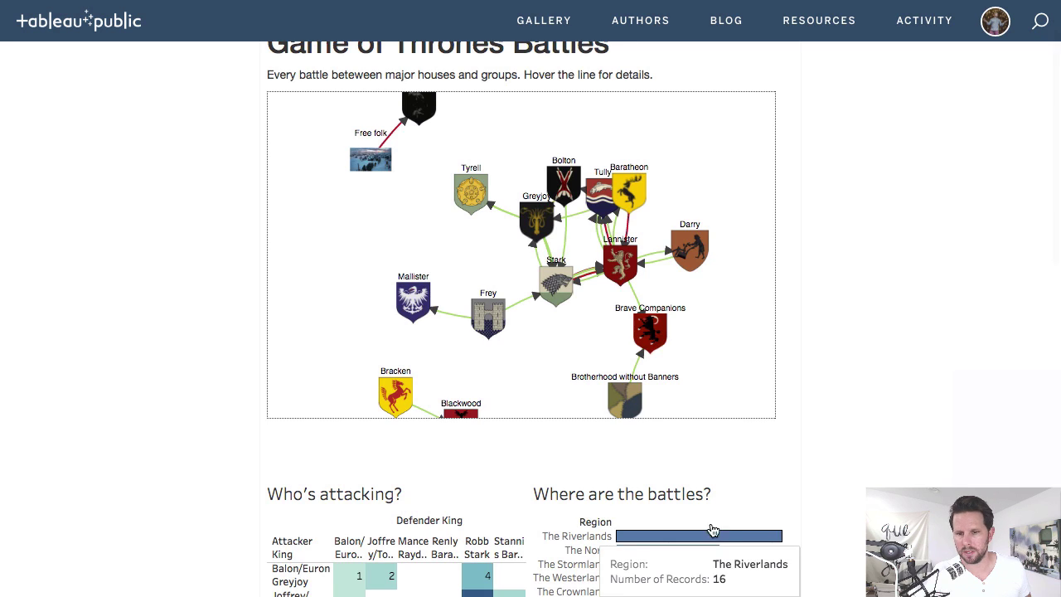
scroll(852, 382, "up", 2)
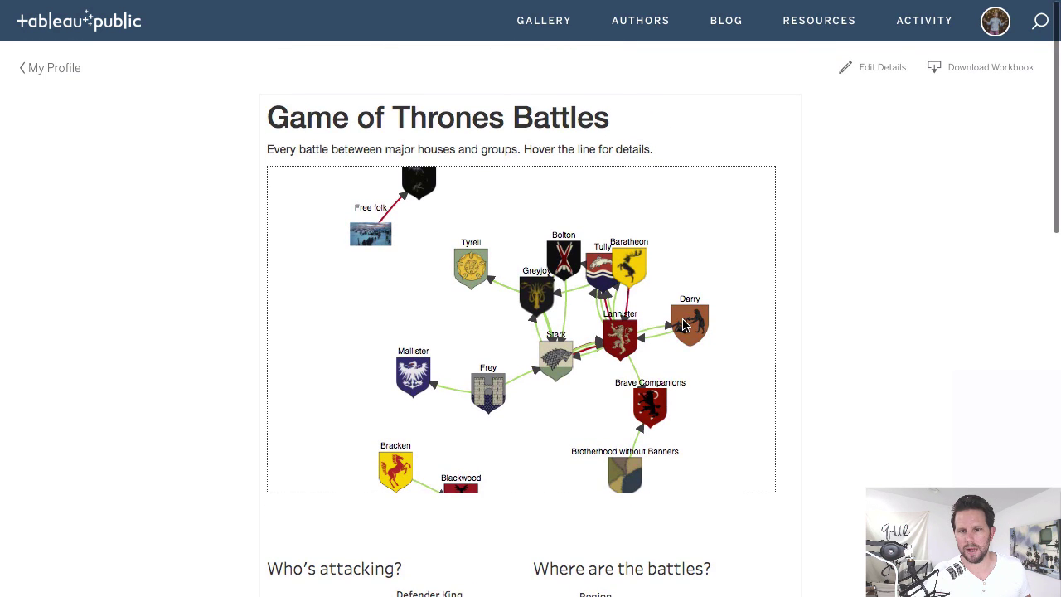